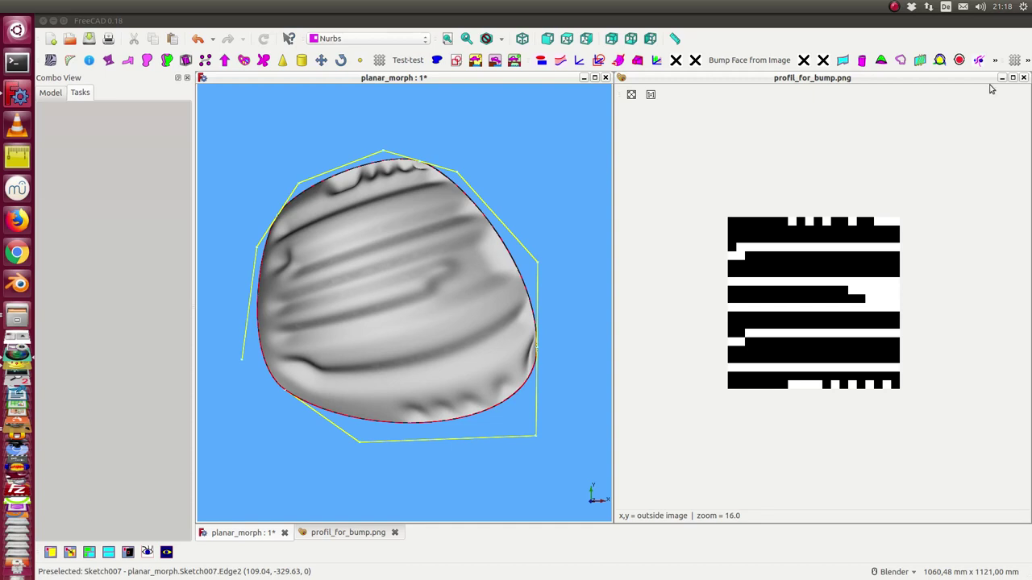
Hide the existing bumped surface ImageSurface002 and the curve BeringSketch005 so only the polygon sketch remains shown
{"action": "middle_click_drag", "start_coordinate": [325, 453], "coordinate": [295, 456]}
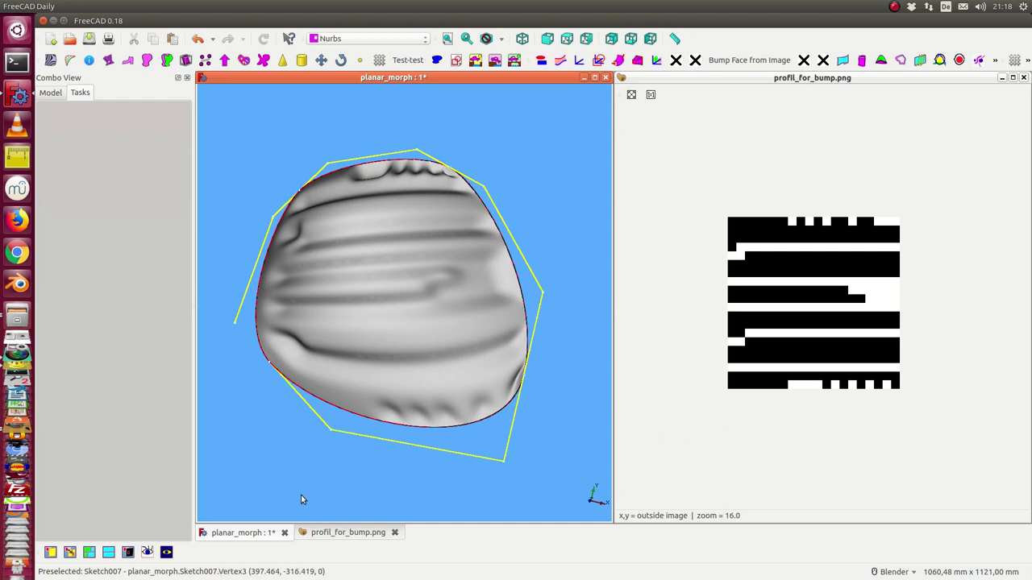
{"action": "middle_click_drag", "start_coordinate": [297, 499], "coordinate": [311, 502]}
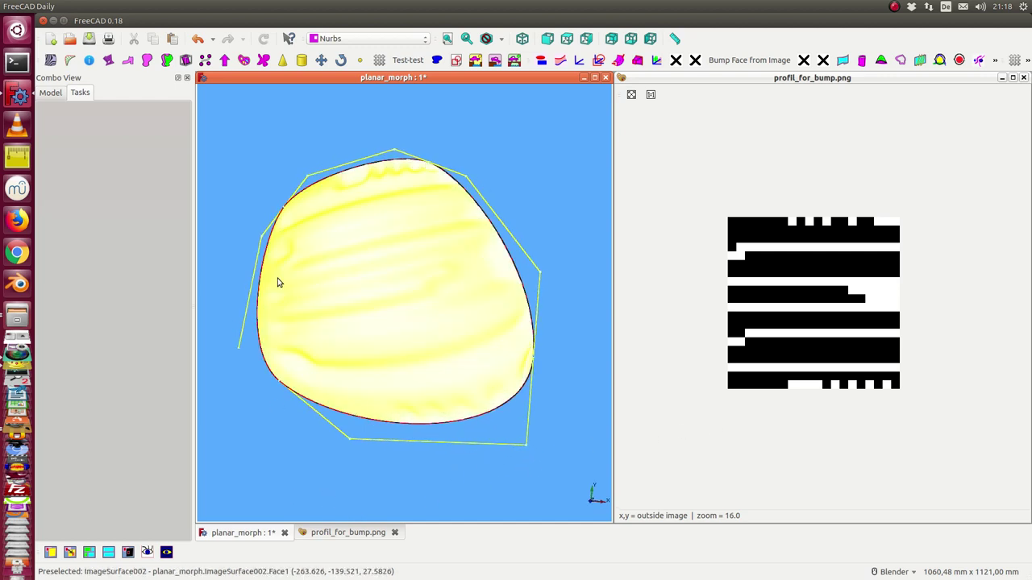
{"action": "left_click", "coordinate": [50, 92]}
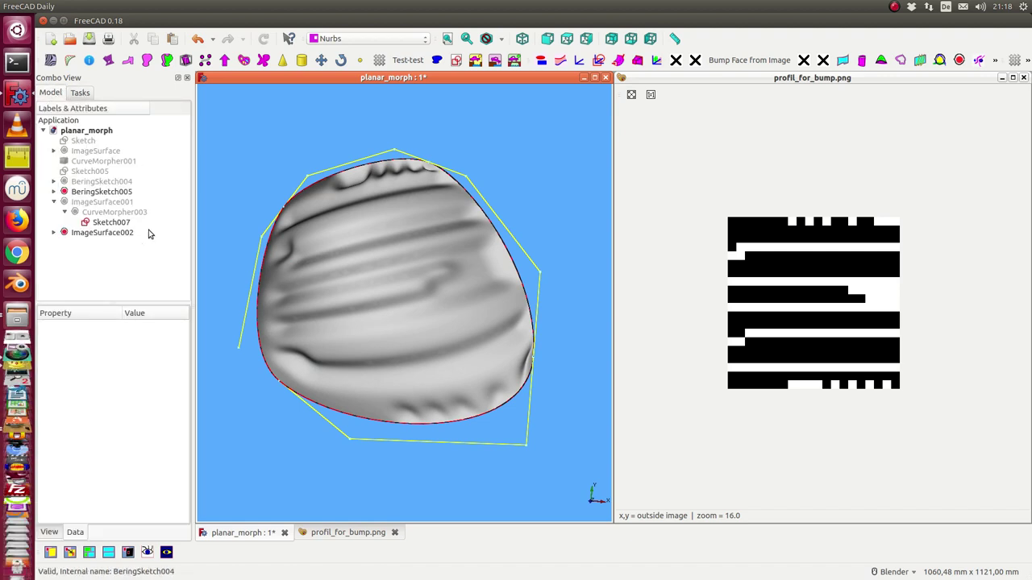
{"action": "left_click", "coordinate": [104, 235]}
{"action": "key", "text": "space"}
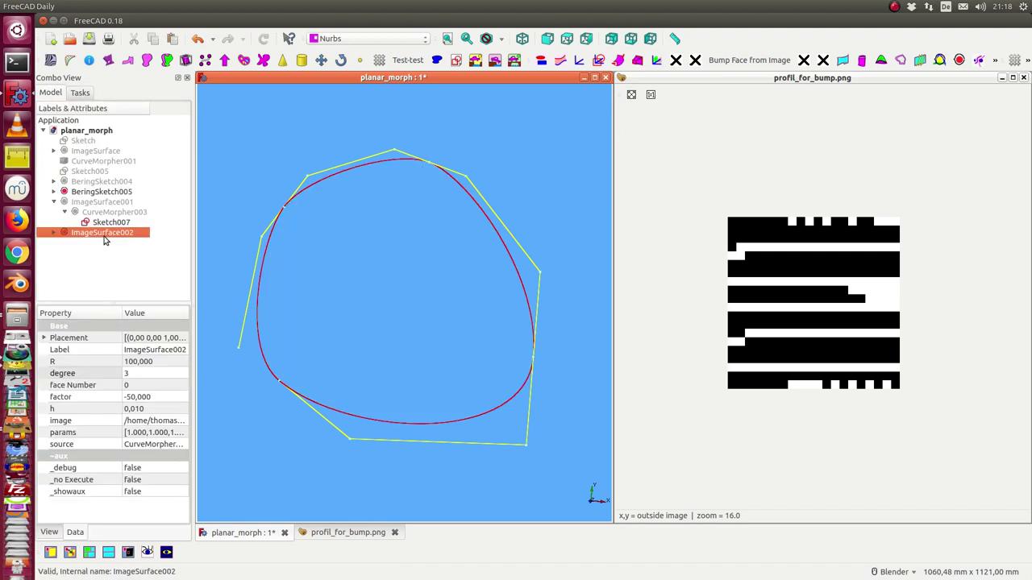
{"action": "left_click", "coordinate": [104, 194]}
{"action": "key", "text": "space"}
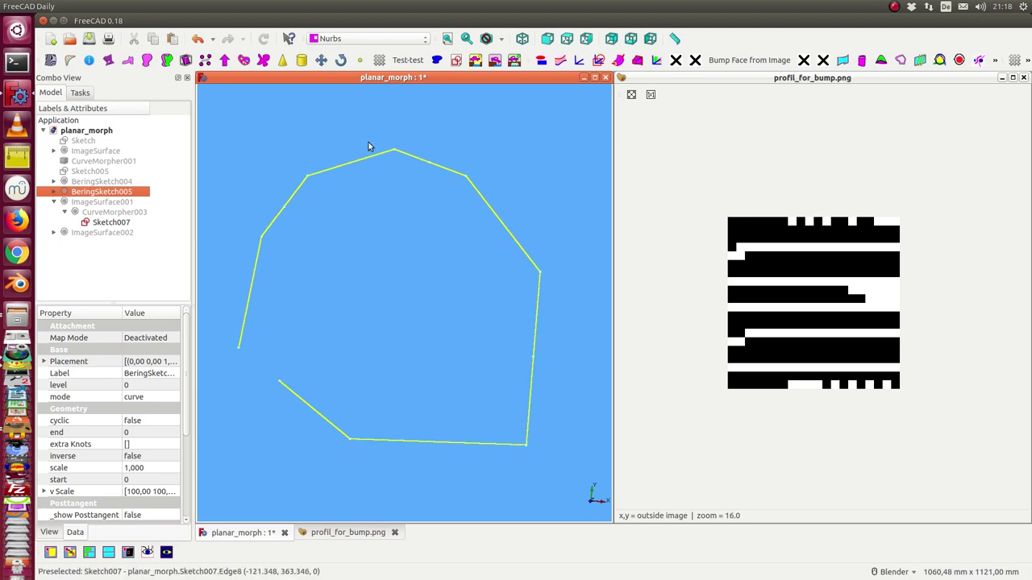
Inspect the polygon Sketch007, generate a smooth Bering sketch curve from it, and hide the source sketch
{"action": "double_click", "coordinate": [119, 224]}
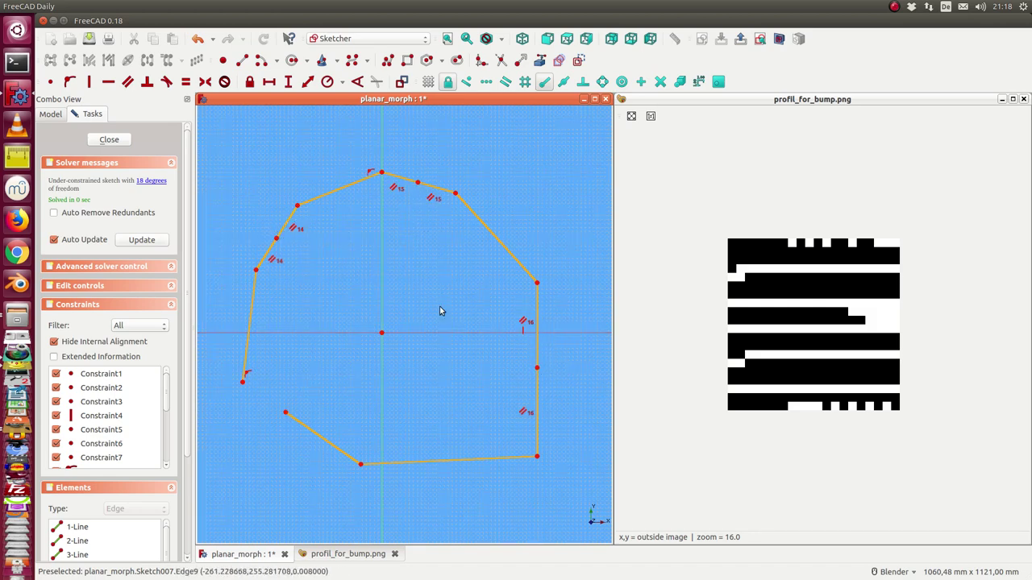
{"action": "left_click", "coordinate": [110, 140]}
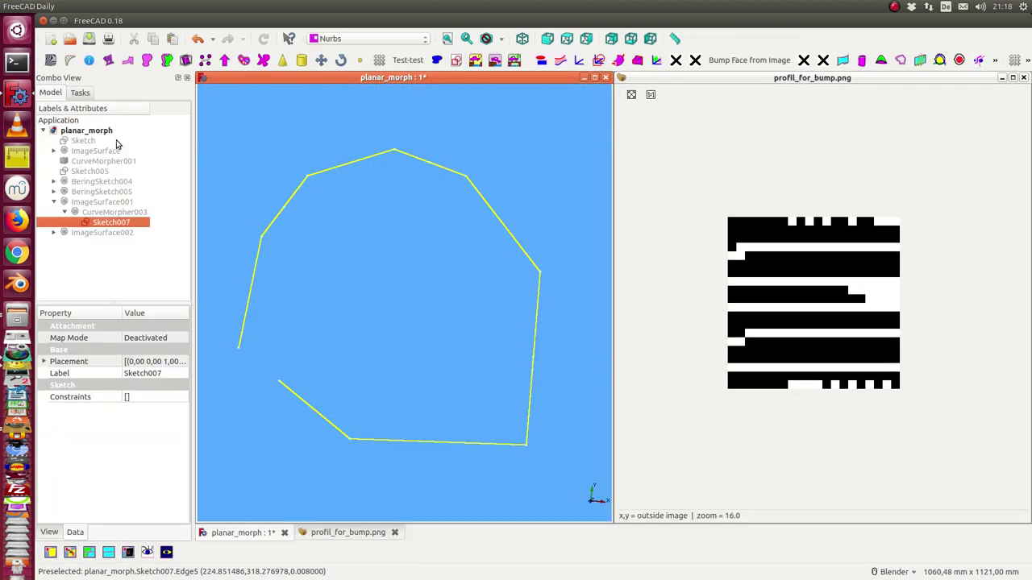
{"action": "left_click", "coordinate": [901, 62]}
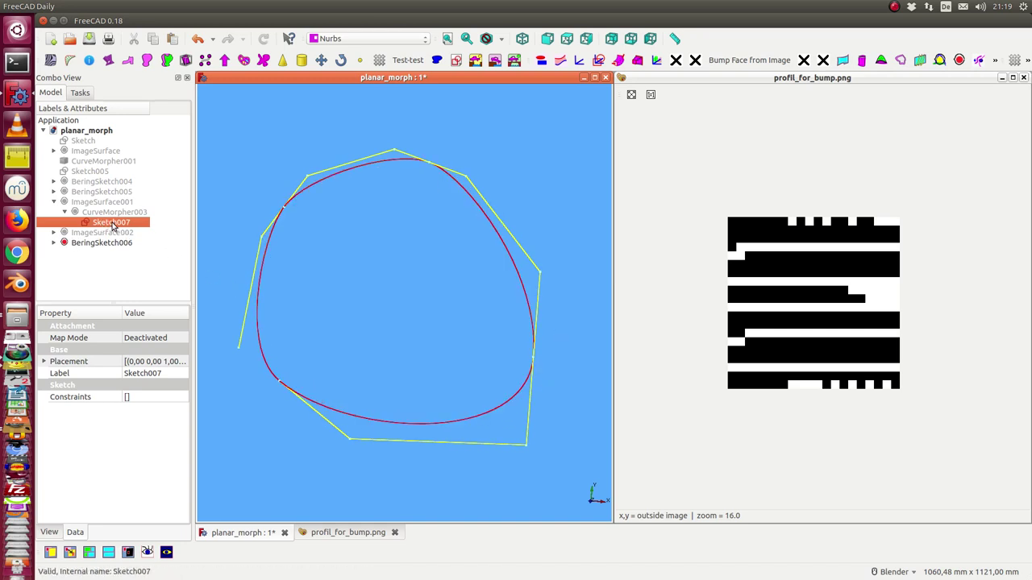
{"action": "key", "text": "space"}
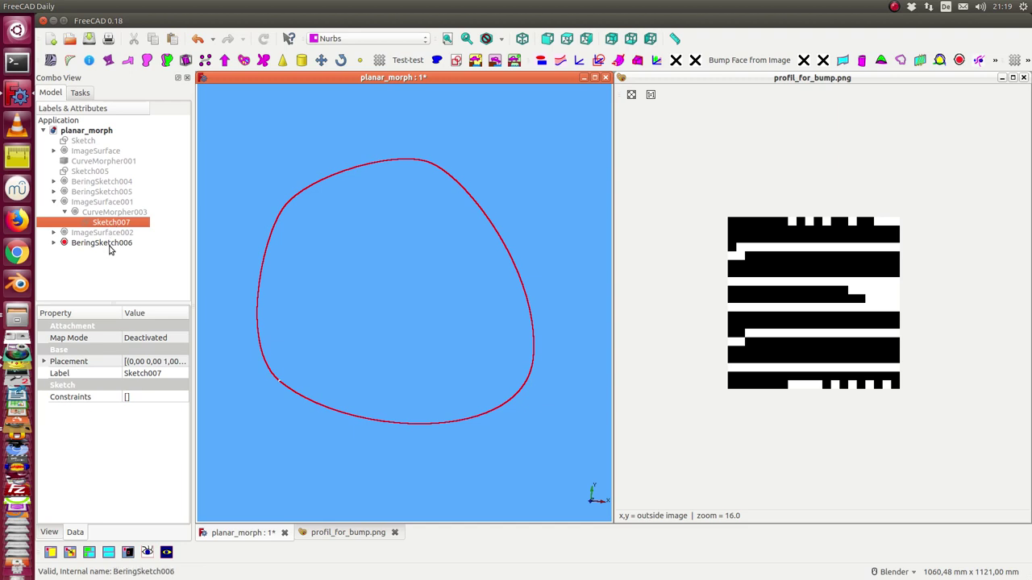
{"action": "left_click", "coordinate": [102, 243]}
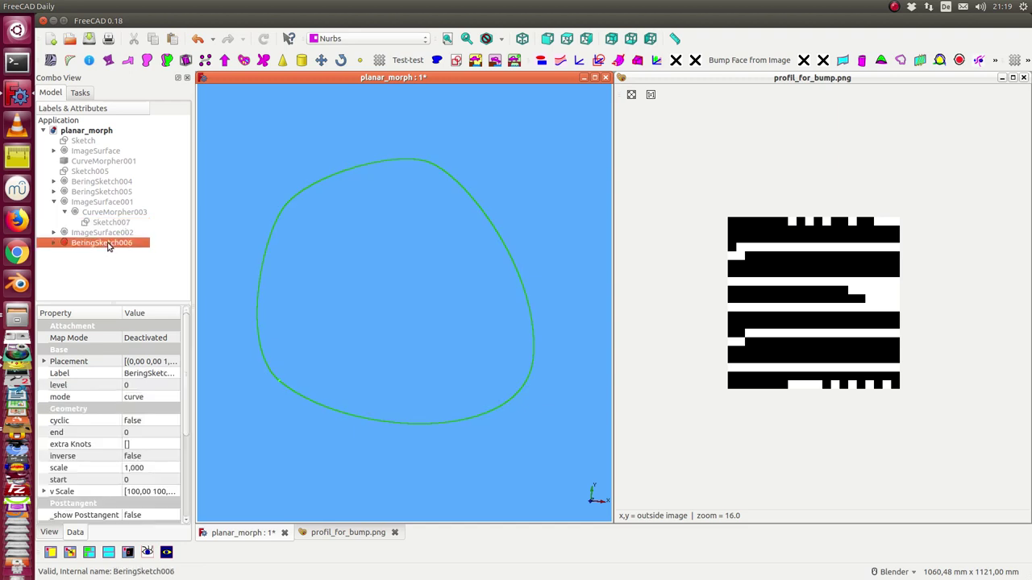
{"action": "left_click", "coordinate": [560, 61]}
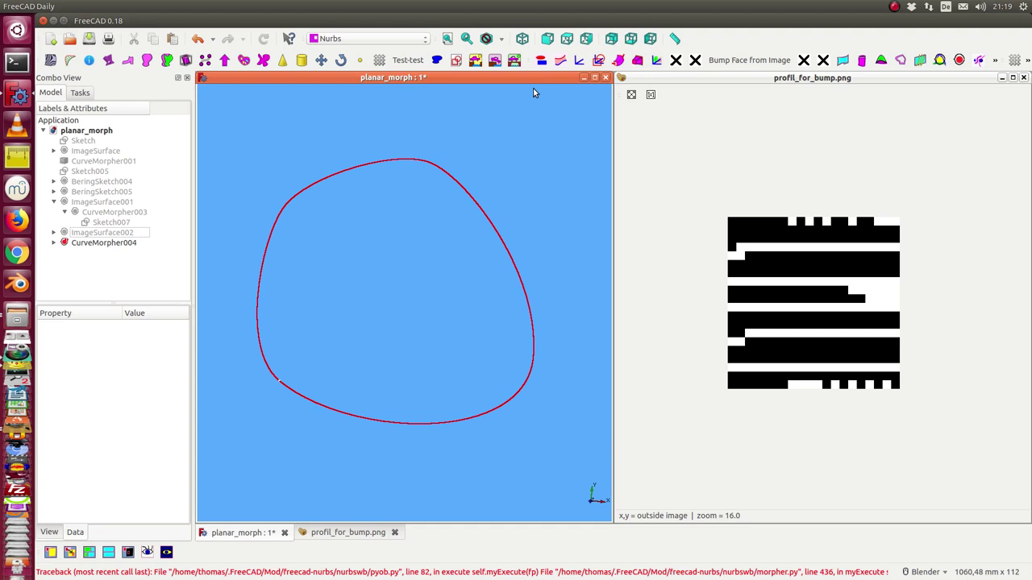
{"action": "left_click", "coordinate": [53, 243]}
{"action": "left_click", "coordinate": [64, 253]}
{"action": "left_click", "coordinate": [110, 264]}
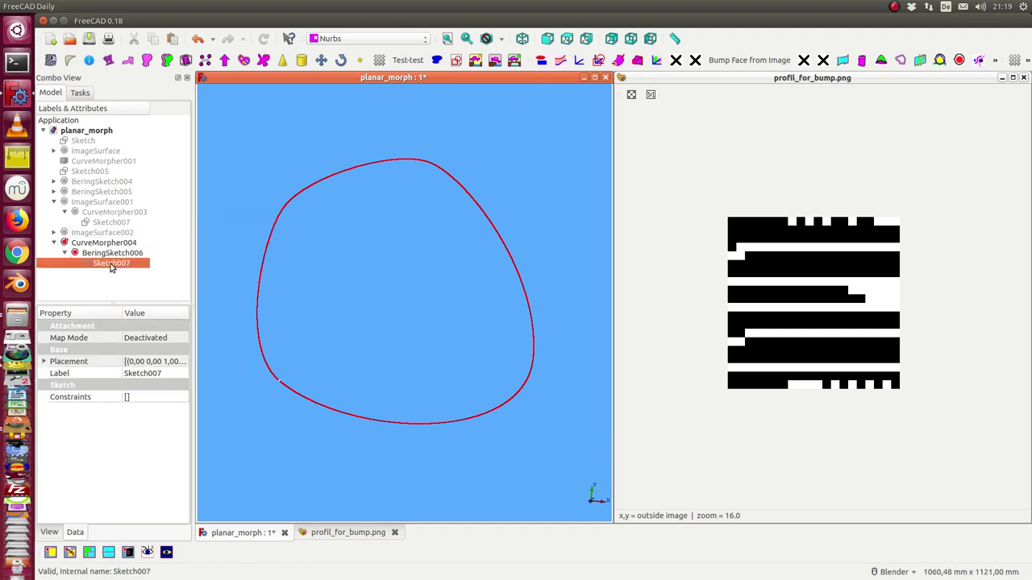
{"action": "left_click", "coordinate": [102, 244]}
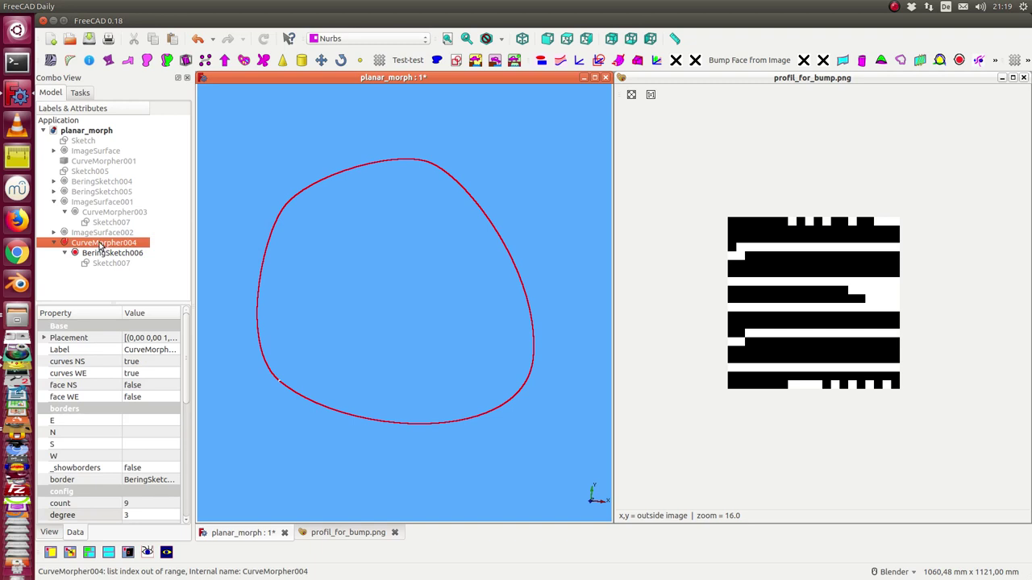
{"action": "key", "text": "Delete"}
Create a curve morpher surface using Sketch007, nested under the new Bering sketch, as its border
{"action": "left_click", "coordinate": [54, 242]}
{"action": "left_click", "coordinate": [95, 254]}
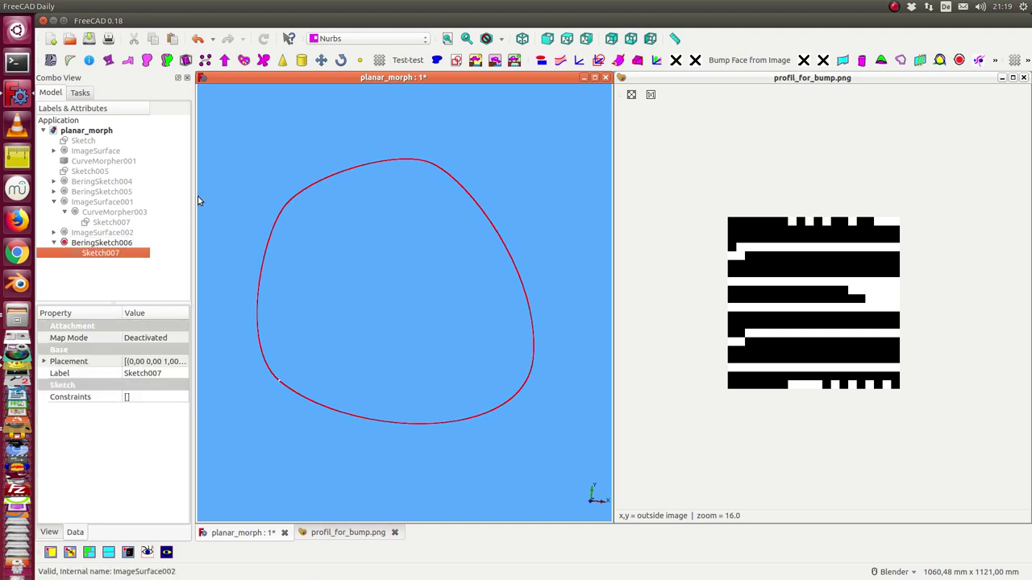
{"action": "left_click", "coordinate": [559, 61]}
{"action": "middle_click_drag", "start_coordinate": [398, 460], "coordinate": [379, 428]}
{"action": "left_click", "coordinate": [90, 265]}
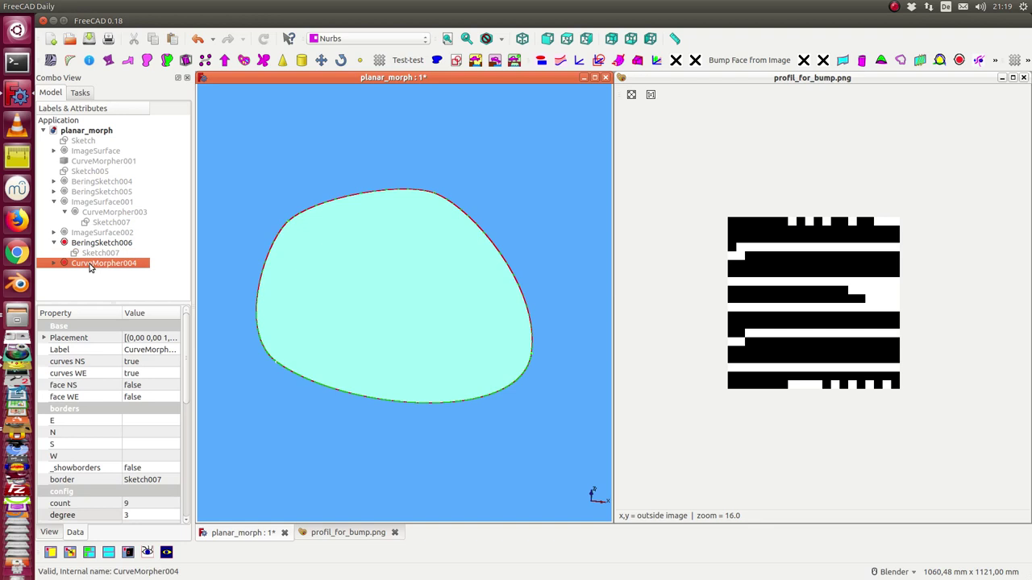
Enlarge the 3D view and set the curve morpher's pull z value to 400
{"action": "left_click_drag", "start_coordinate": [193, 421], "coordinate": [215, 421]}
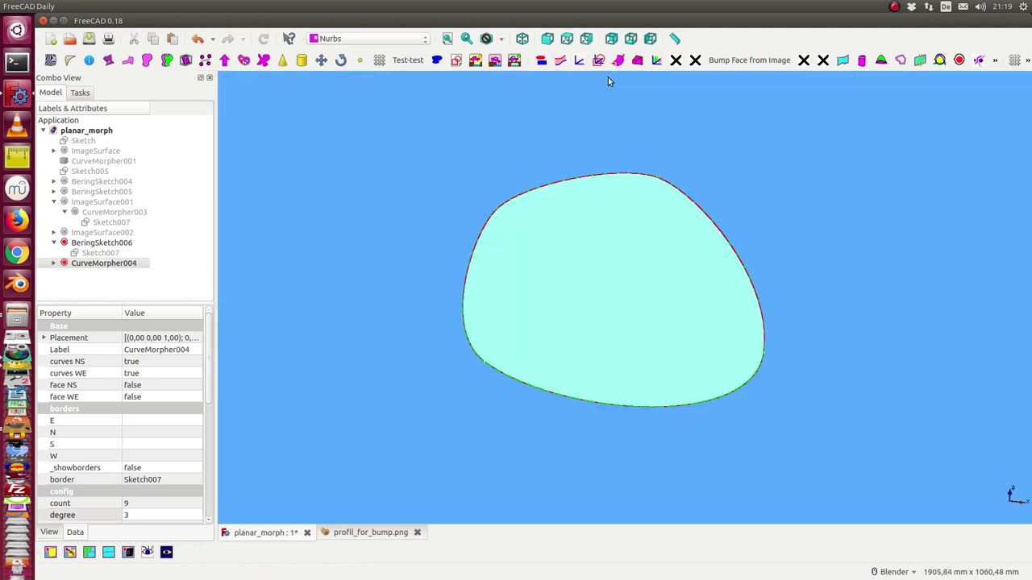
{"action": "left_click", "coordinate": [605, 78]}
{"action": "middle_click_drag", "start_coordinate": [545, 393], "coordinate": [555, 354]}
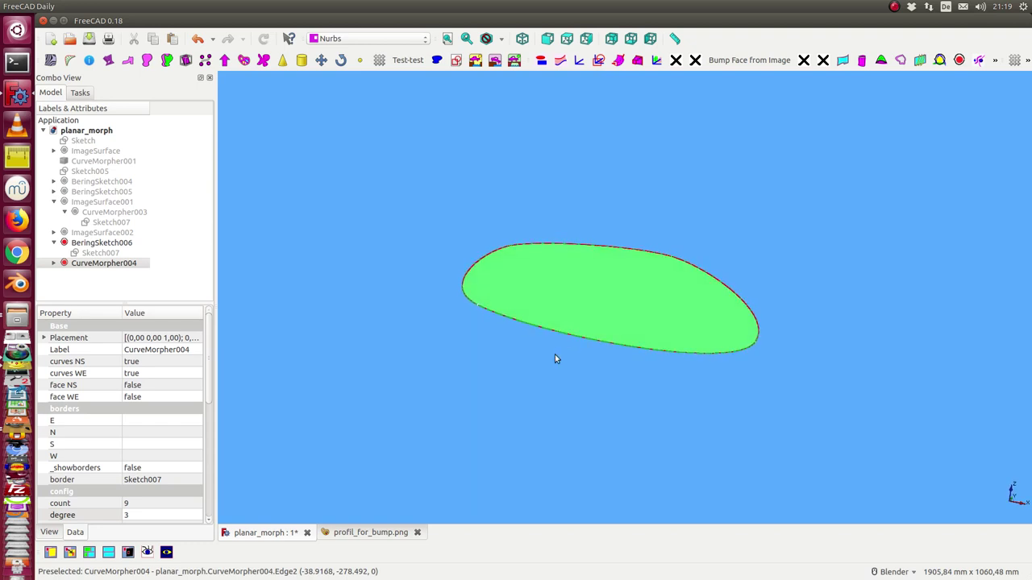
{"action": "scroll", "coordinate": [80, 470], "scroll_direction": "down", "scroll_amount": 1}
{"action": "scroll", "coordinate": [101, 503], "scroll_direction": "down", "scroll_amount": 1}
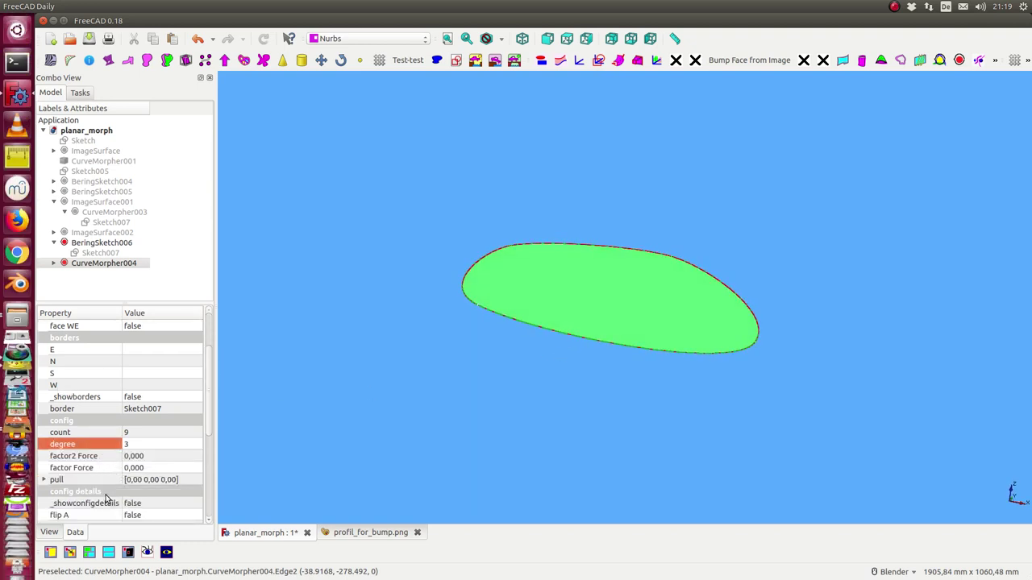
{"action": "left_click", "coordinate": [45, 480]}
{"action": "scroll", "coordinate": [141, 491], "scroll_direction": "down", "scroll_amount": 1}
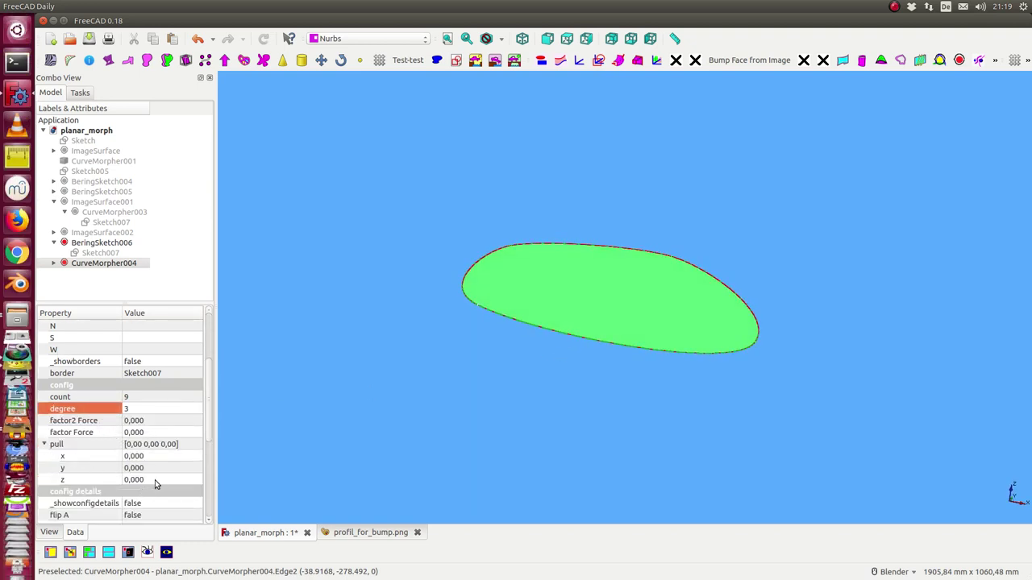
{"action": "left_click", "coordinate": [160, 479]}
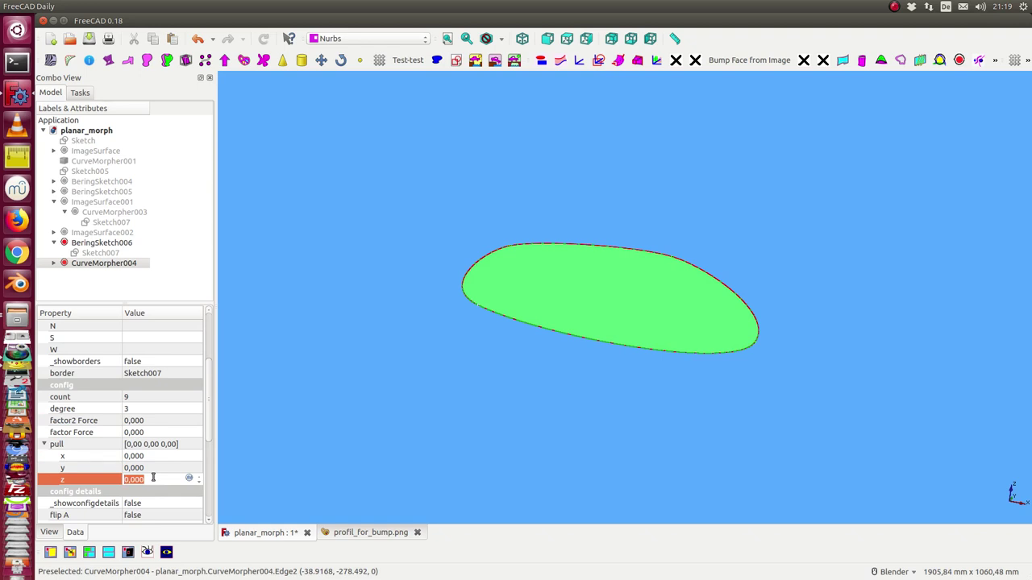
{"action": "type", "text": "400"}
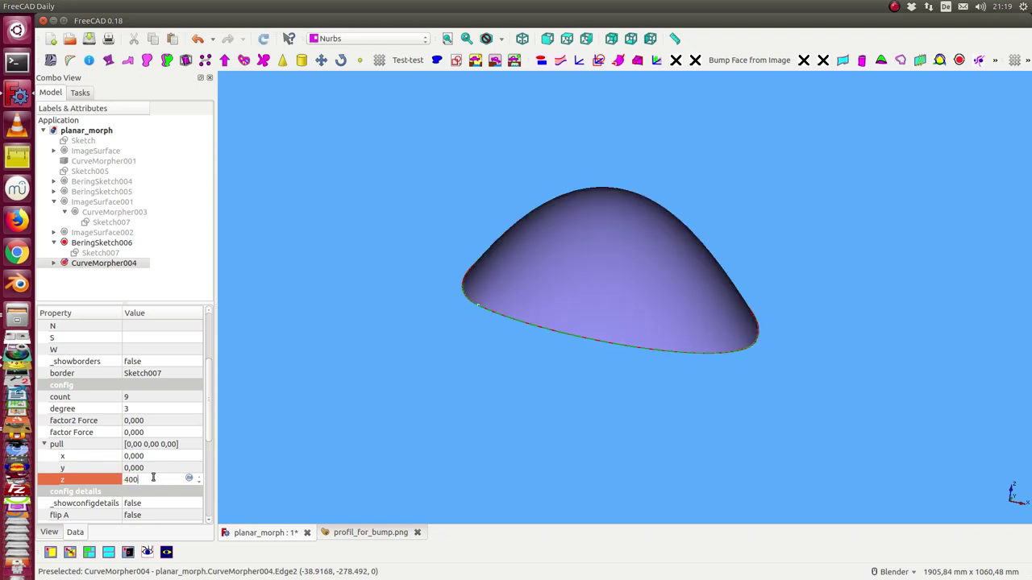
Try a pull x value of -100 on the curve morpher and settle on -150
{"action": "middle_click_drag", "start_coordinate": [461, 162], "coordinate": [419, 266]}
{"action": "middle_click_drag", "start_coordinate": [610, 186], "coordinate": [494, 254]}
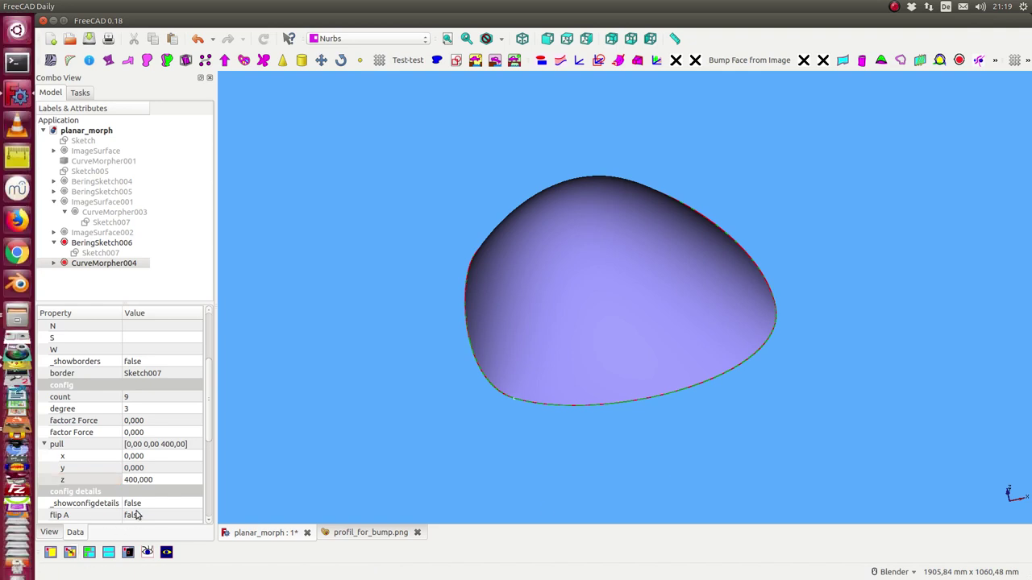
{"action": "left_click", "coordinate": [147, 457]}
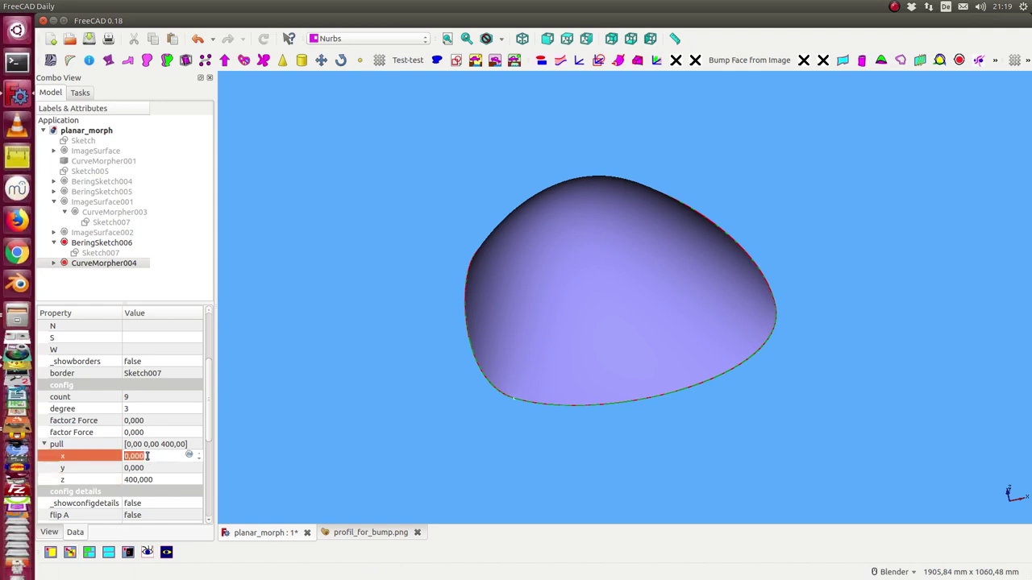
{"action": "type", "text": "-100"}
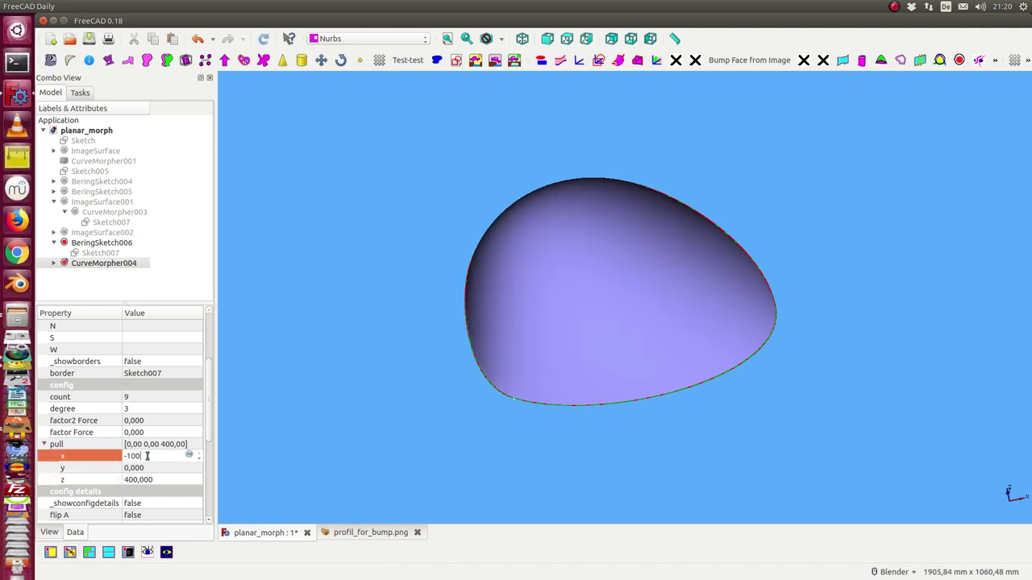
{"action": "scroll", "coordinate": [148, 457], "scroll_direction": "down", "scroll_amount": 2}
{"action": "left_click", "coordinate": [161, 456]}
{"action": "left_click_drag", "start_coordinate": [157, 455], "coordinate": [100, 458]}
{"action": "type", "text": "-150"}
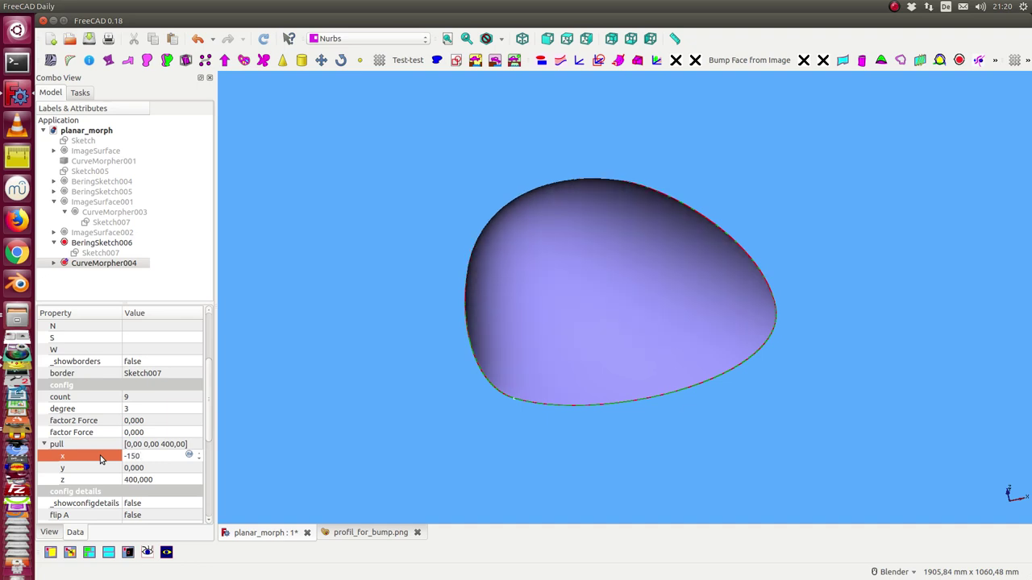
{"action": "key", "text": "Return"}
Display the B-spline information and control poles of the domed morpher surface, and turn the overlay off again
{"action": "middle_click_drag", "start_coordinate": [265, 386], "coordinate": [612, 249]}
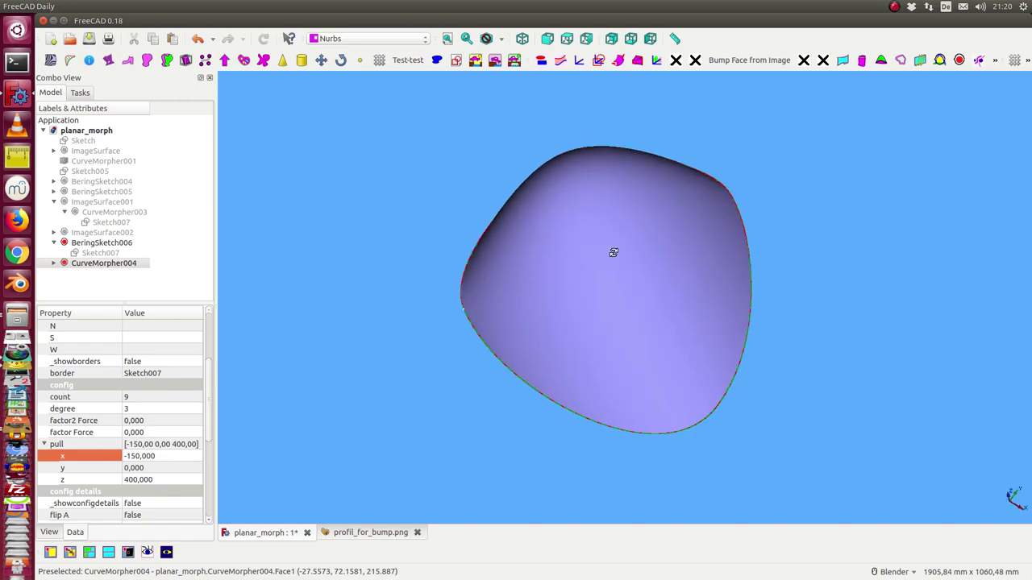
{"action": "left_click", "coordinate": [576, 245]}
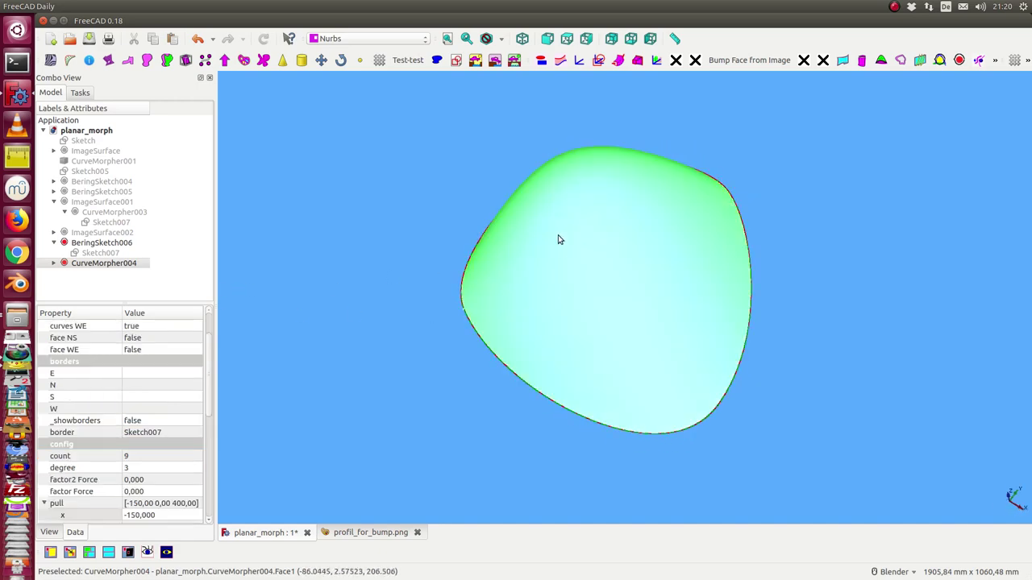
{"action": "left_click", "coordinate": [89, 61]}
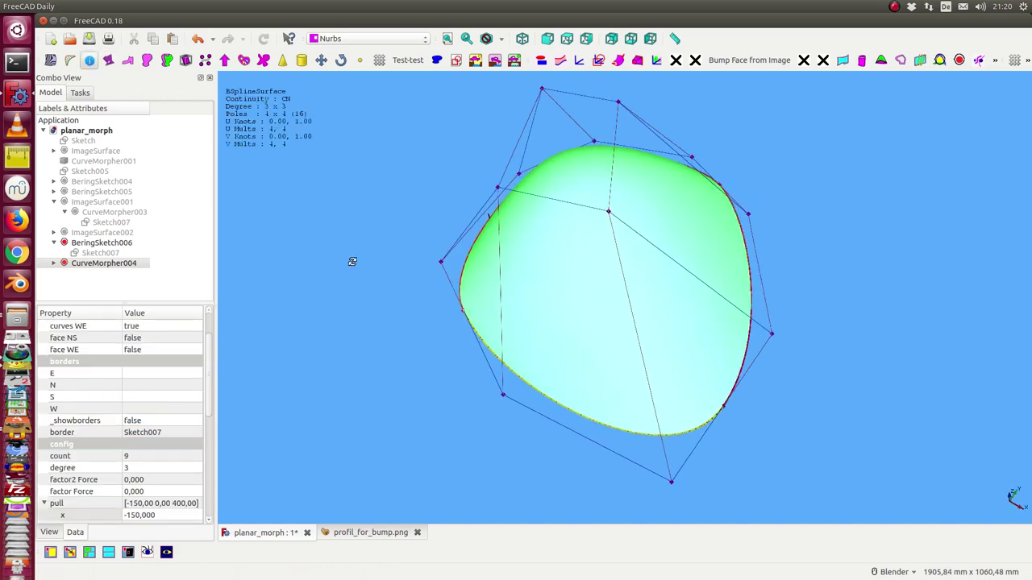
{"action": "middle_click_drag", "start_coordinate": [350, 258], "coordinate": [158, 214]}
{"action": "left_click", "coordinate": [89, 61]}
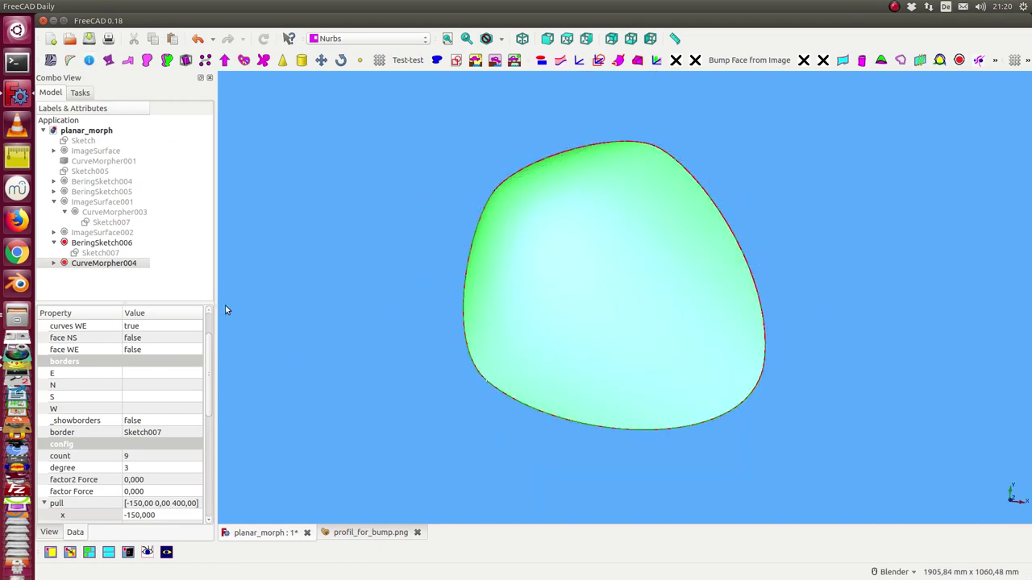
Generate a Bump Face from Image on the domed curve morpher surface and hide the underlying CurveMorpher004
{"action": "left_click", "coordinate": [104, 264]}
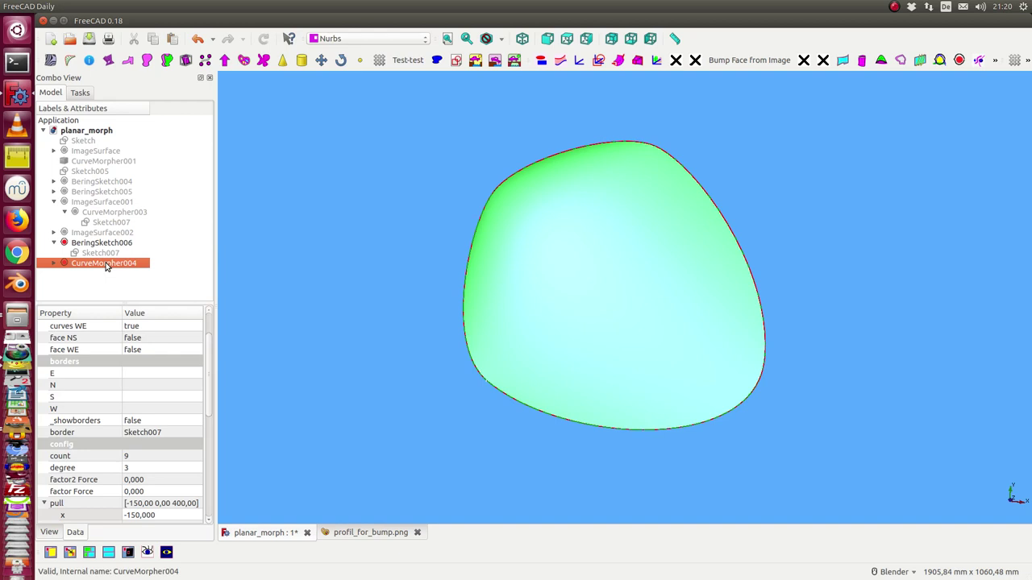
{"action": "left_click", "coordinate": [738, 63]}
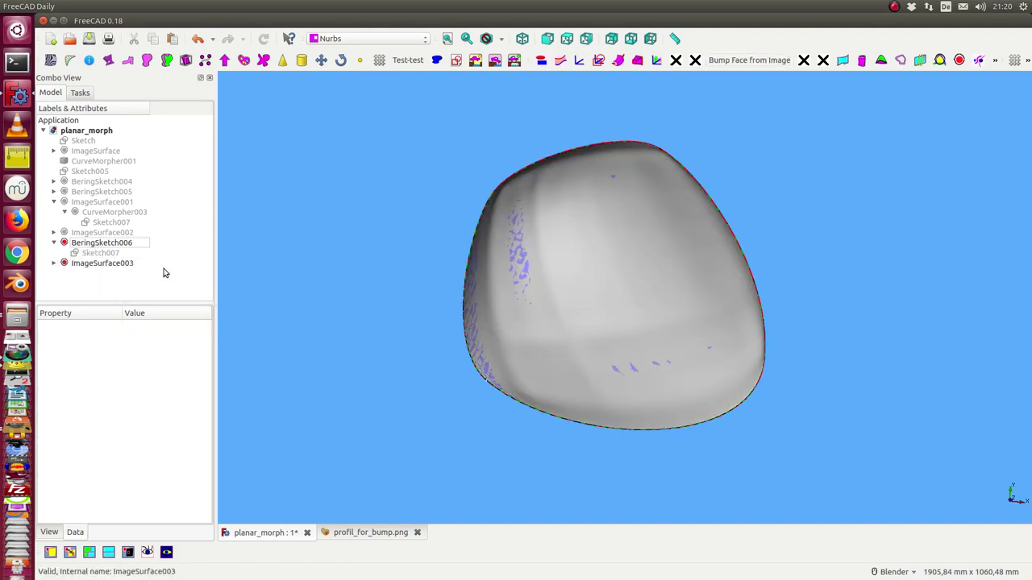
{"action": "middle_click_drag", "start_coordinate": [409, 343], "coordinate": [476, 285]}
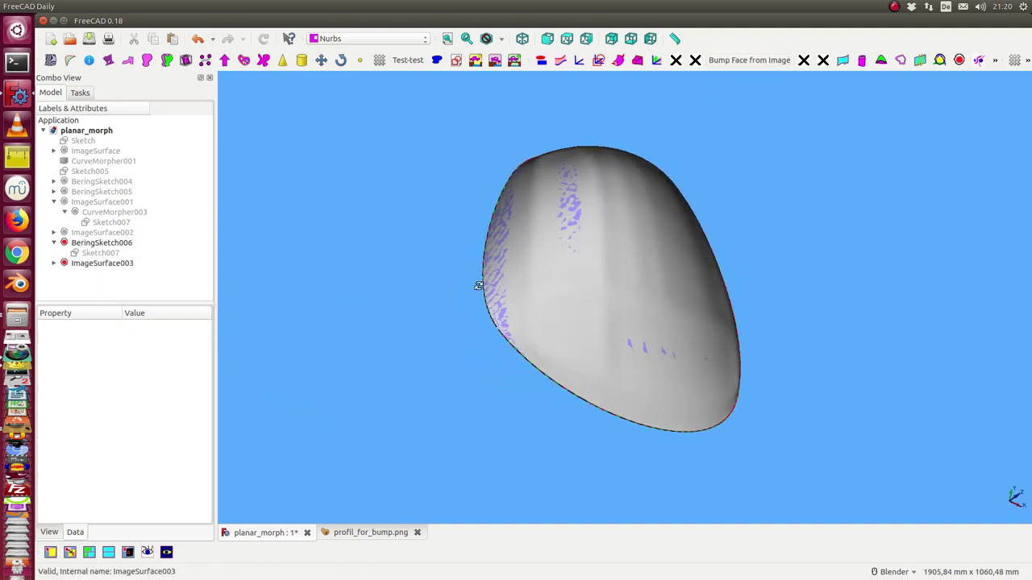
{"action": "left_click", "coordinate": [54, 263]}
{"action": "left_click", "coordinate": [96, 274]}
{"action": "middle_click_drag", "start_coordinate": [394, 267], "coordinate": [376, 307]}
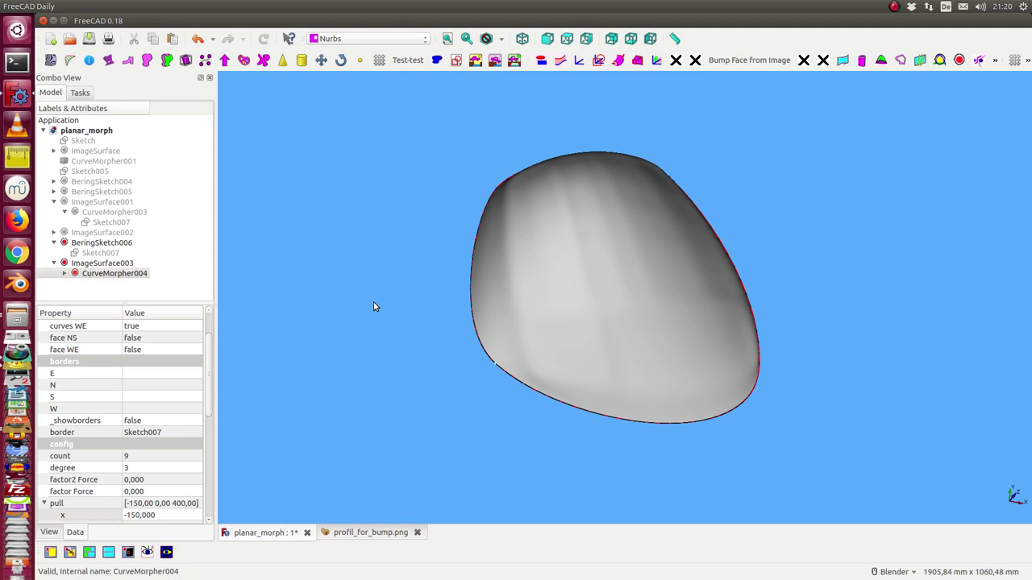
{"action": "mouse_move", "coordinate": [369, 317]}
{"action": "middle_mouse_down"}
{"action": "mouse_move", "coordinate": [647, 237]}
{"action": "mouse_move", "coordinate": [703, 291]}
{"action": "mouse_move", "coordinate": [411, 337]}
{"action": "mouse_move", "coordinate": [366, 309]}
{"action": "middle_mouse_up"}
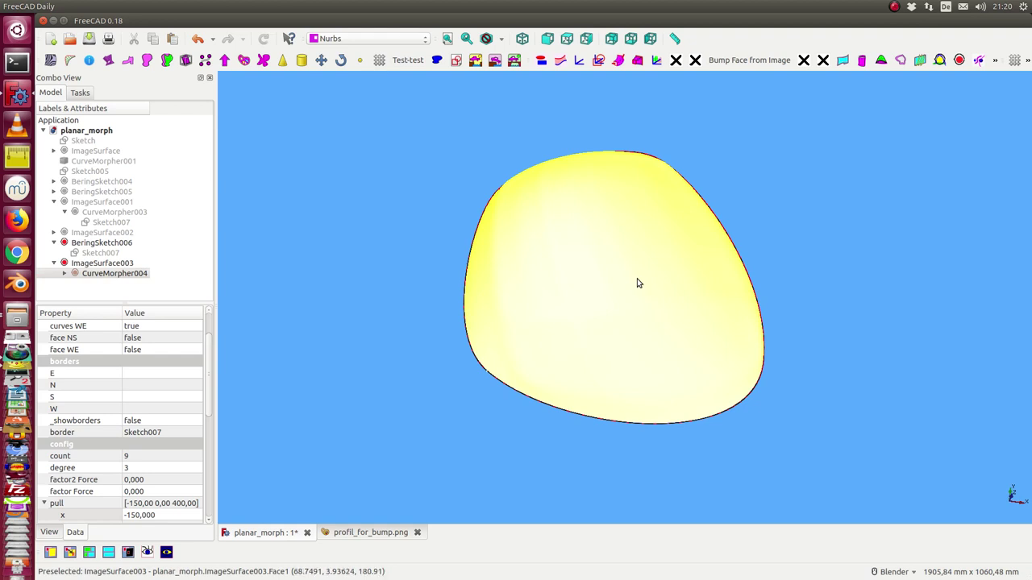
Set the image of ImageSurface003 to profil_for_bump.png in the Schreibtisch folder and recompute the document
{"action": "left_click", "coordinate": [365, 534]}
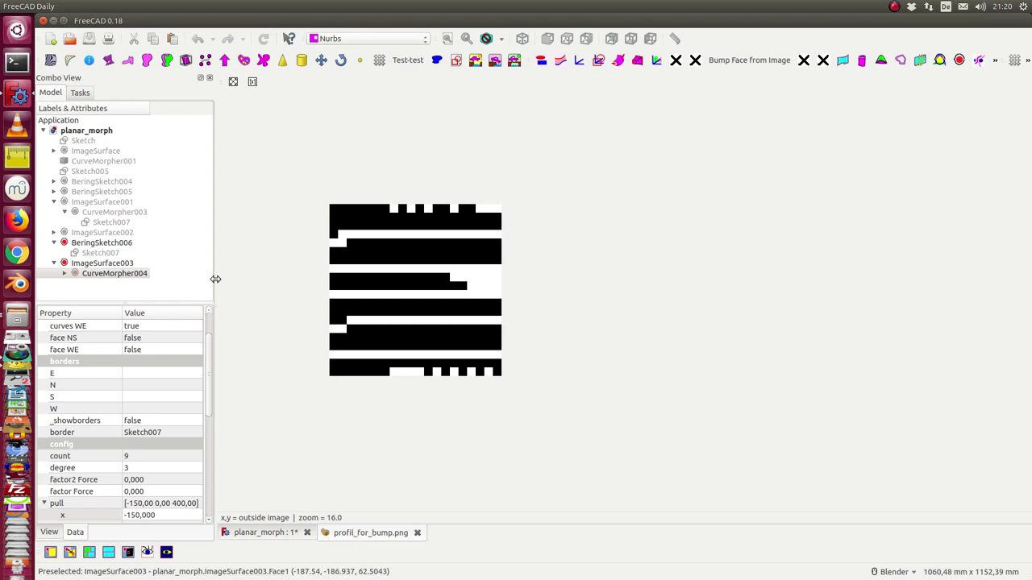
{"action": "left_click_drag", "start_coordinate": [215, 280], "coordinate": [325, 280]}
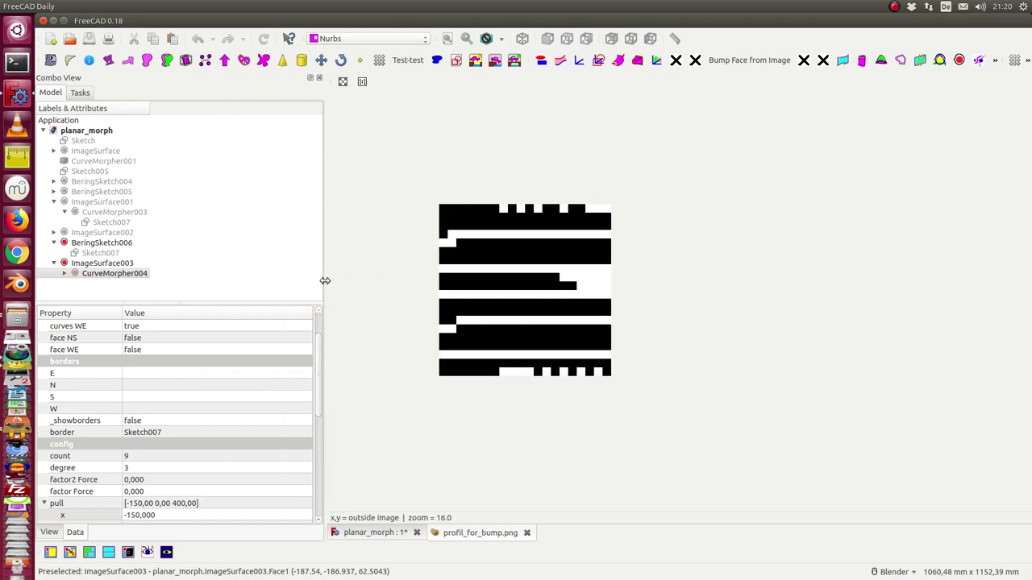
{"action": "left_click", "coordinate": [108, 266]}
{"action": "left_click", "coordinate": [240, 422]}
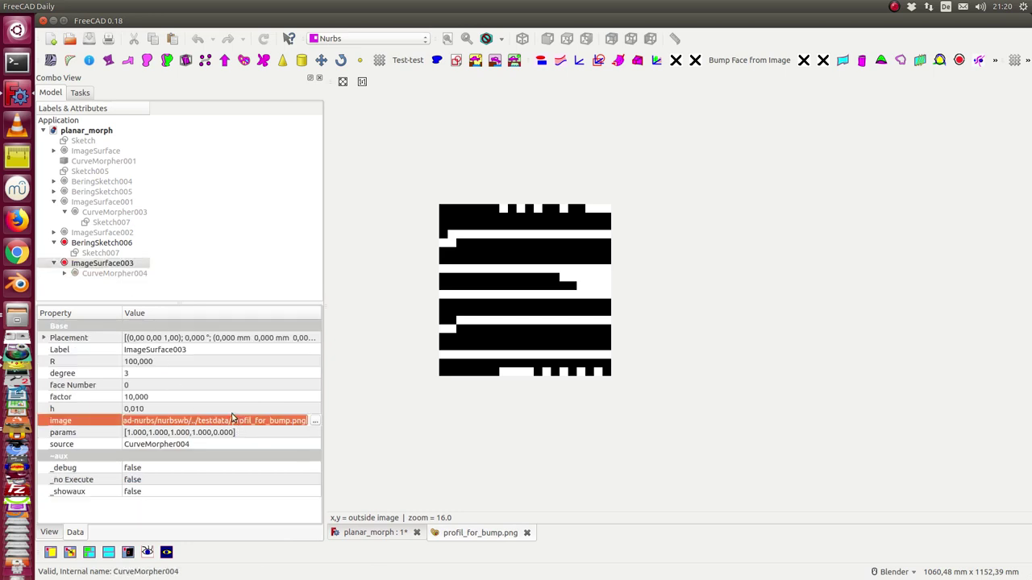
{"action": "type", "text": "/home/thomas/Schreibtisch/profil_for_bump.png"}
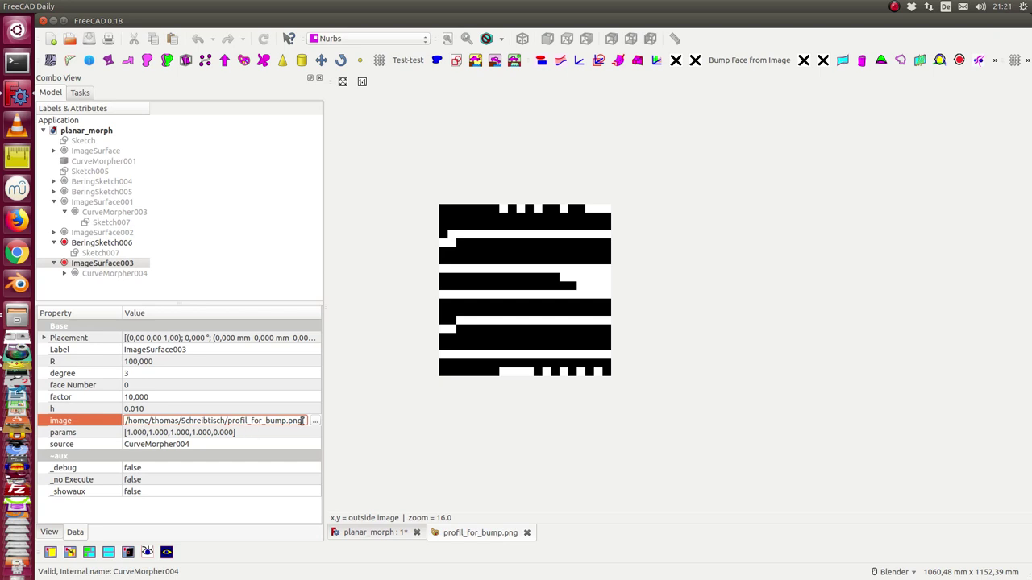
{"action": "left_click", "coordinate": [394, 536]}
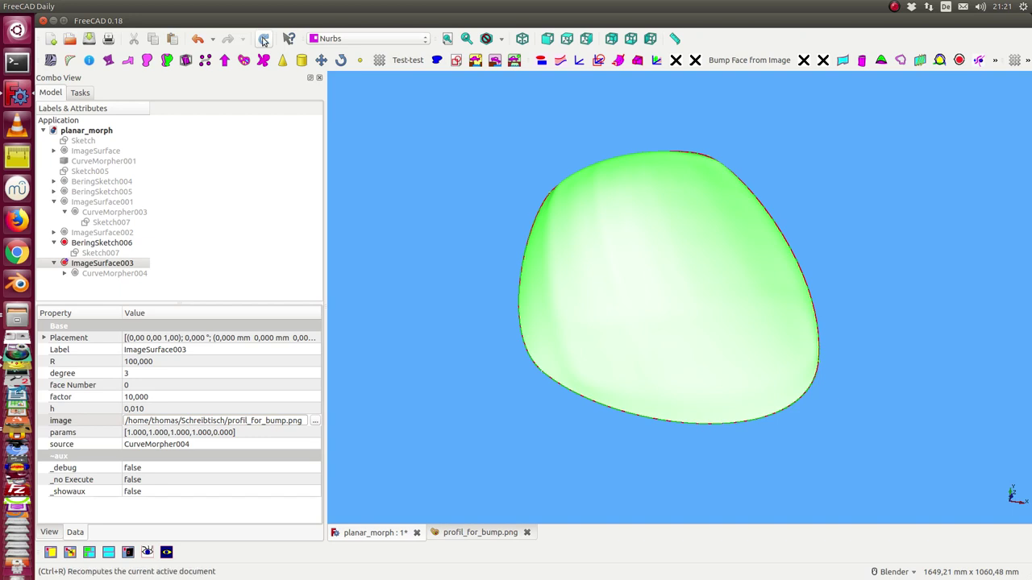
{"action": "left_click", "coordinate": [264, 39]}
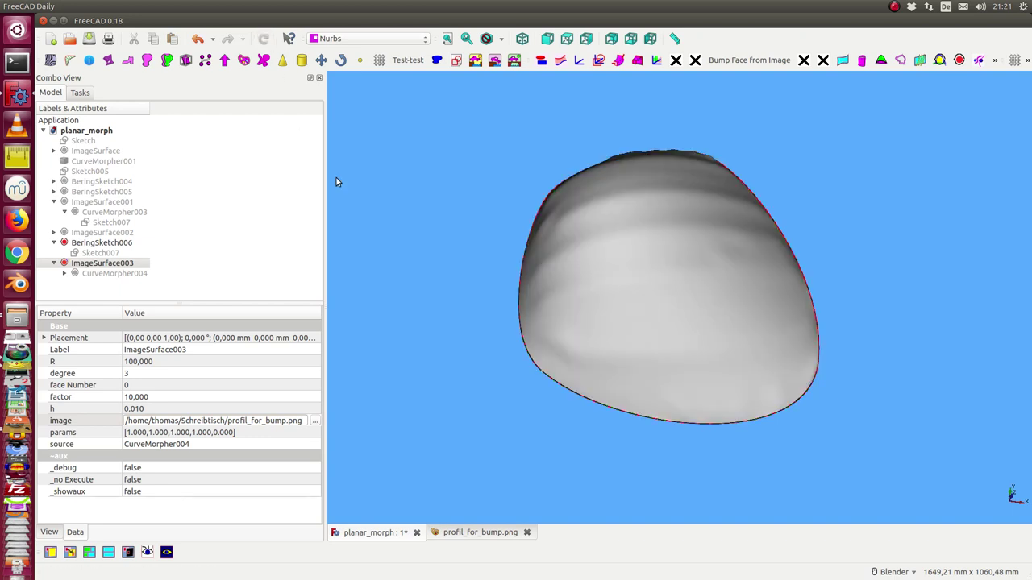
Set the bump factor of ImageSurface003 to -50 and recompute the surface
{"action": "mouse_move", "coordinate": [452, 281]}
{"action": "middle_mouse_down"}
{"action": "mouse_move", "coordinate": [486, 282]}
{"action": "mouse_move", "coordinate": [544, 327]}
{"action": "mouse_move", "coordinate": [440, 285]}
{"action": "middle_mouse_up"}
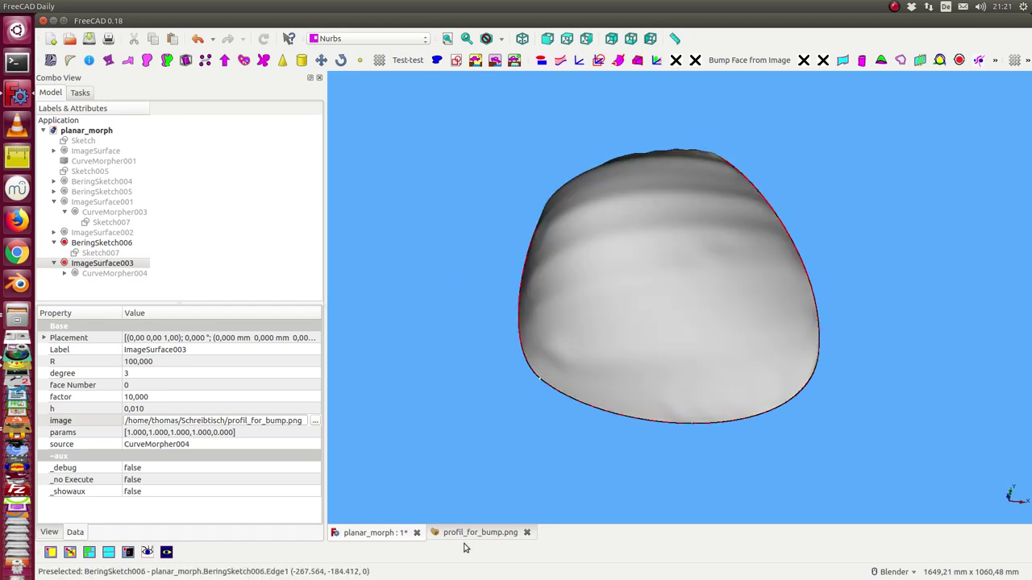
{"action": "middle_click_drag", "start_coordinate": [422, 205], "coordinate": [470, 223]}
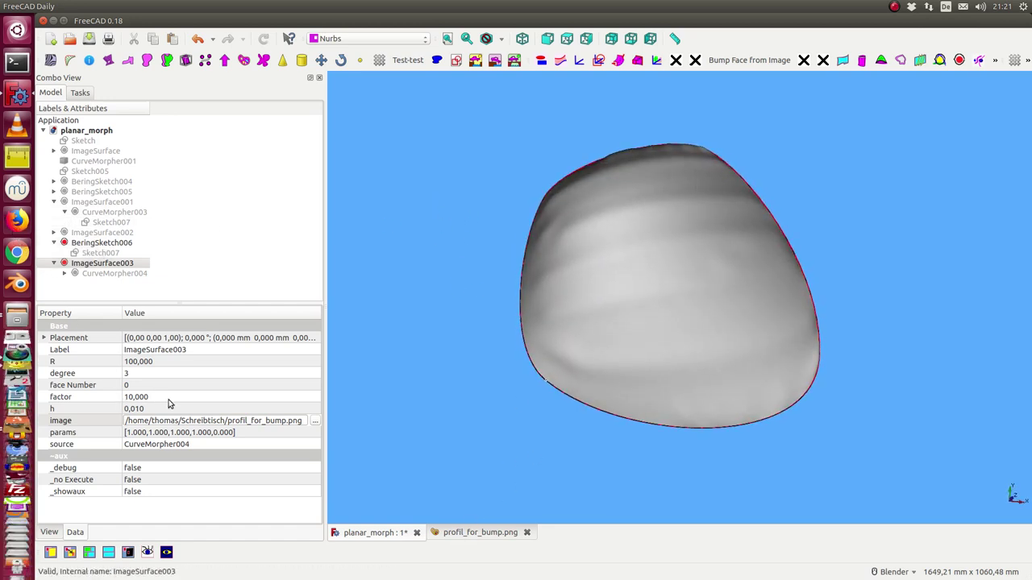
{"action": "left_click", "coordinate": [167, 397]}
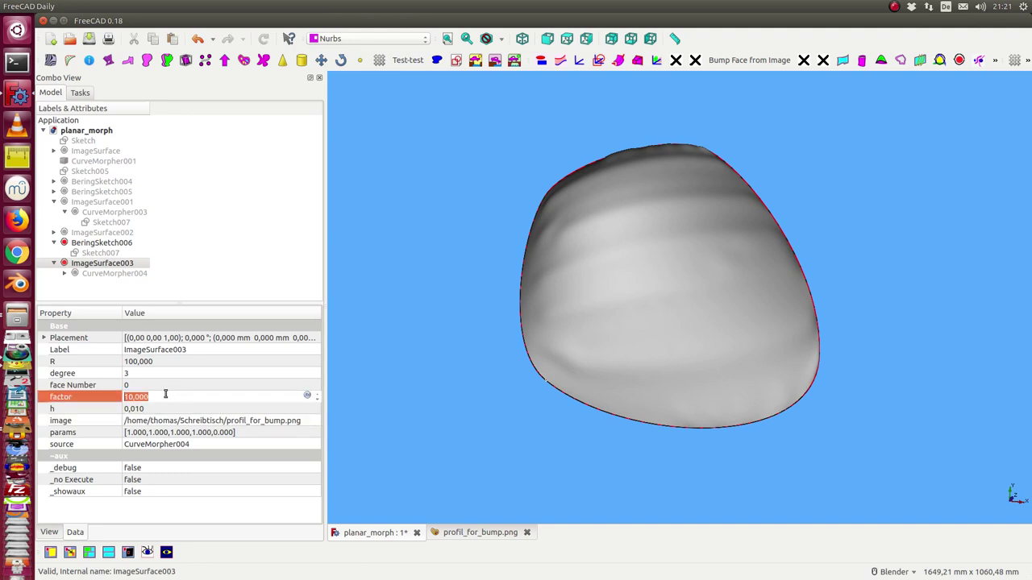
{"action": "type", "text": "-50"}
{"action": "key", "text": "Return"}
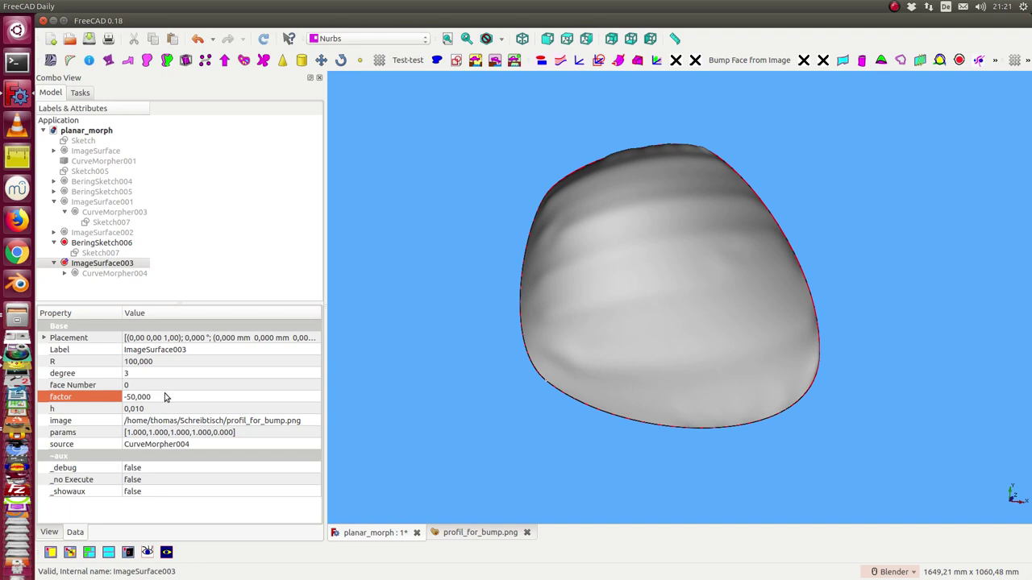
{"action": "left_click", "coordinate": [262, 40]}
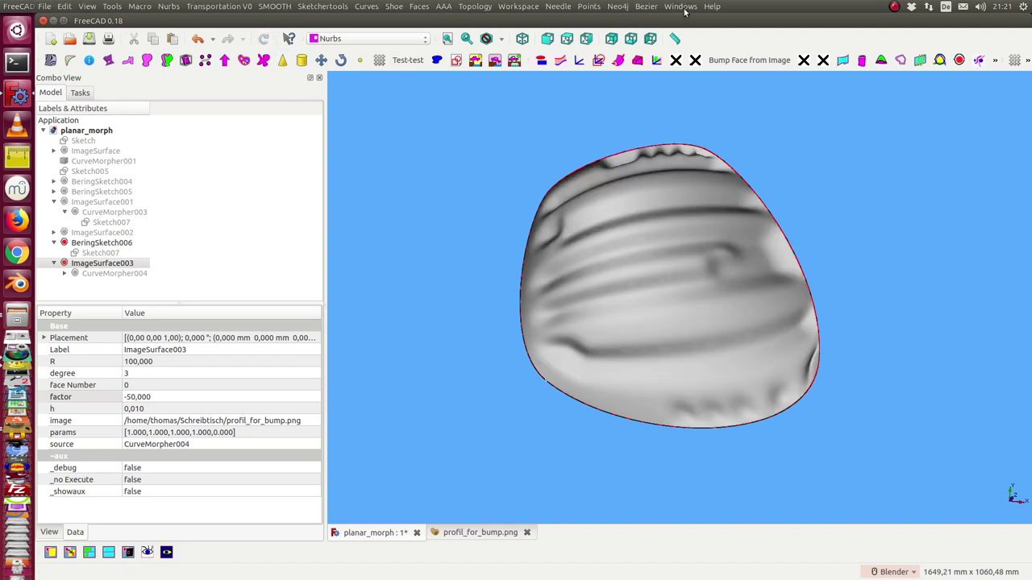
Tile the planar_morph and profil_for_bump.png windows to compare the bumps with the image, and maximize the model view again
{"action": "left_click", "coordinate": [681, 7]}
{"action": "left_click", "coordinate": [693, 51]}
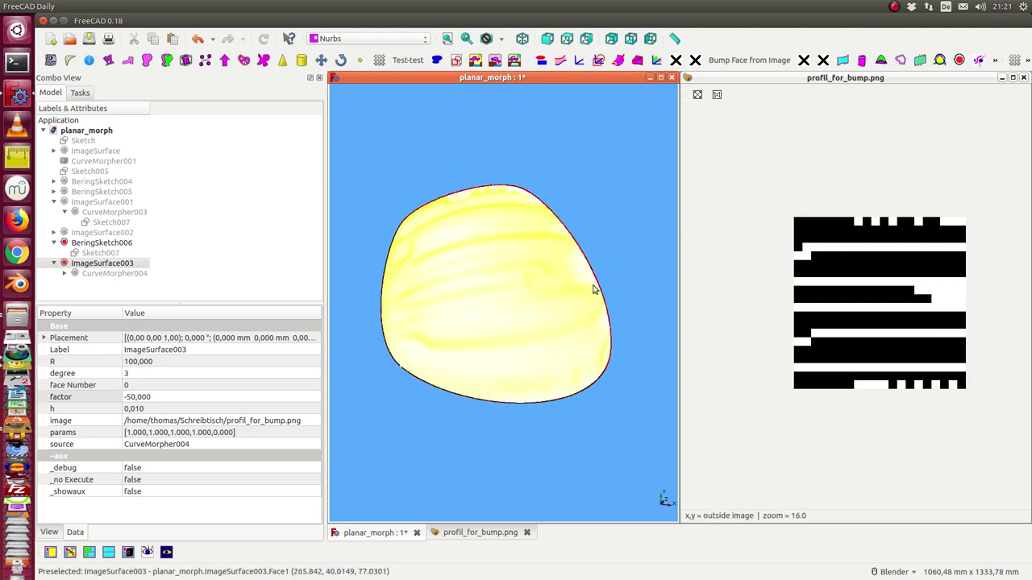
{"action": "middle_click_drag", "start_coordinate": [622, 238], "coordinate": [478, 445]}
{"action": "middle_click_drag", "start_coordinate": [395, 478], "coordinate": [499, 322]}
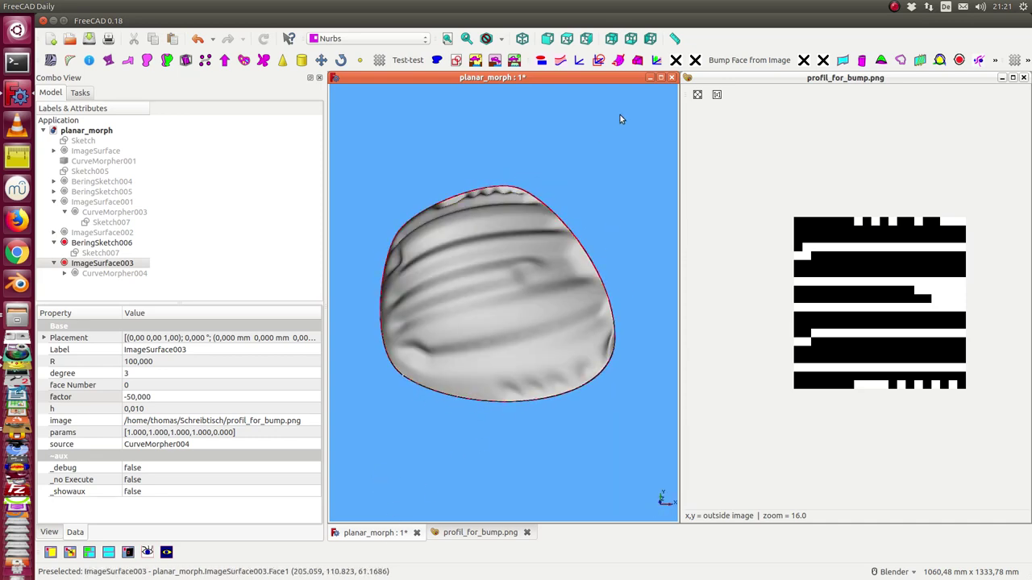
{"action": "left_click", "coordinate": [661, 77]}
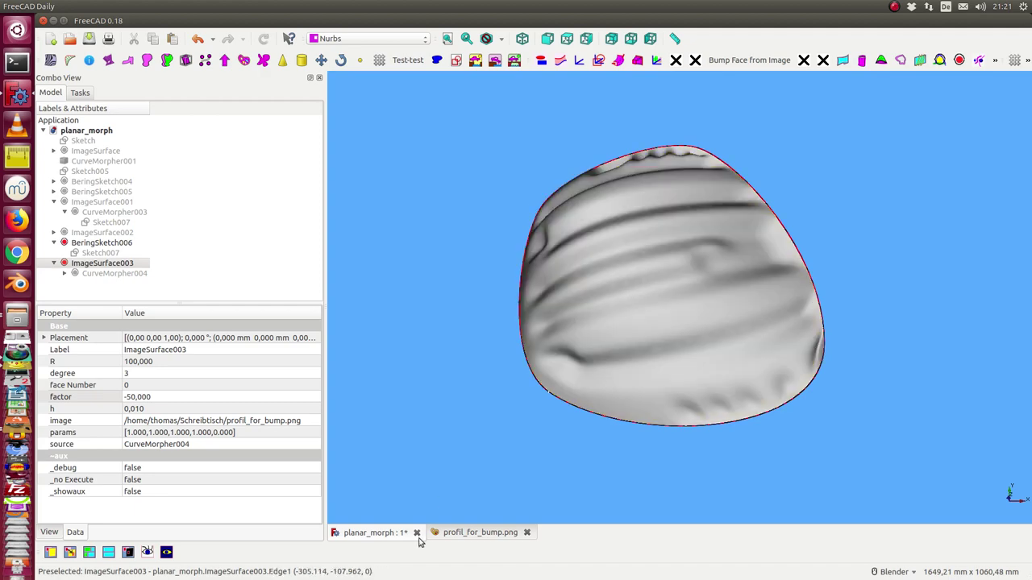
Open Sketch007 for editing, pull its top and lower-left curve points outward to reshape the bumped surface, and inspect it from several angles
{"action": "left_click", "coordinate": [85, 253]}
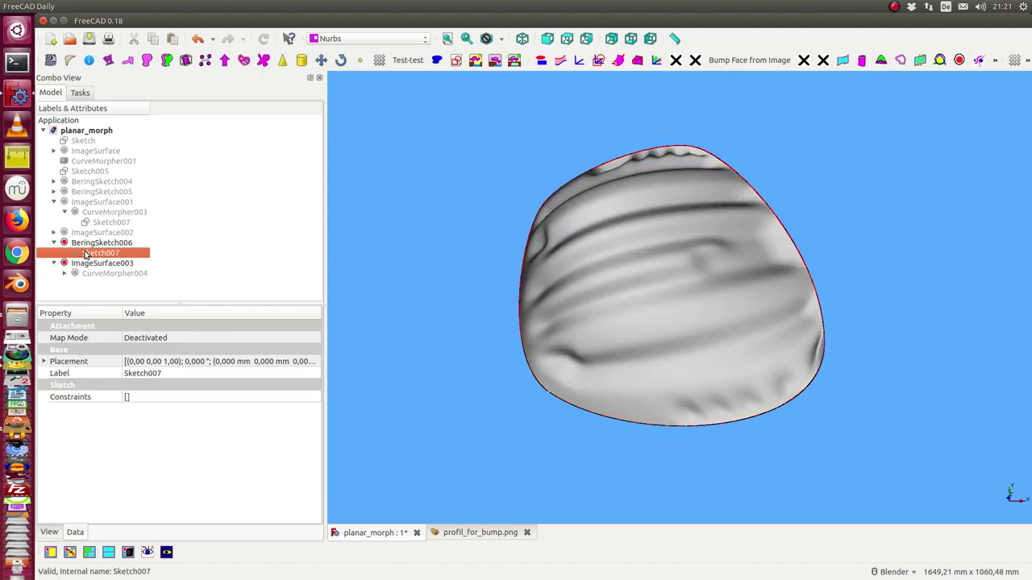
{"action": "double_click", "coordinate": [85, 253]}
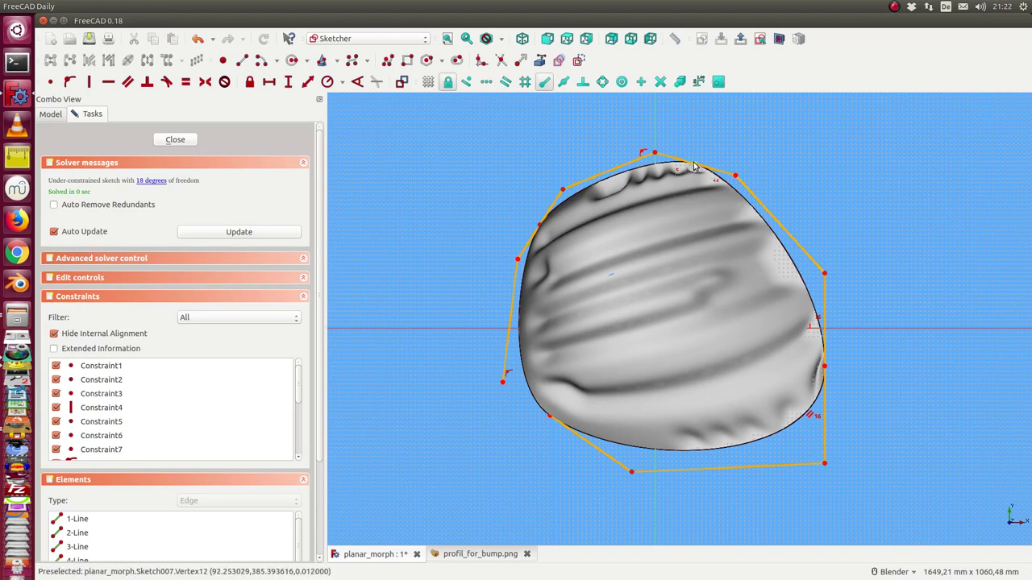
{"action": "left_click_drag", "start_coordinate": [694, 165], "coordinate": [681, 132]}
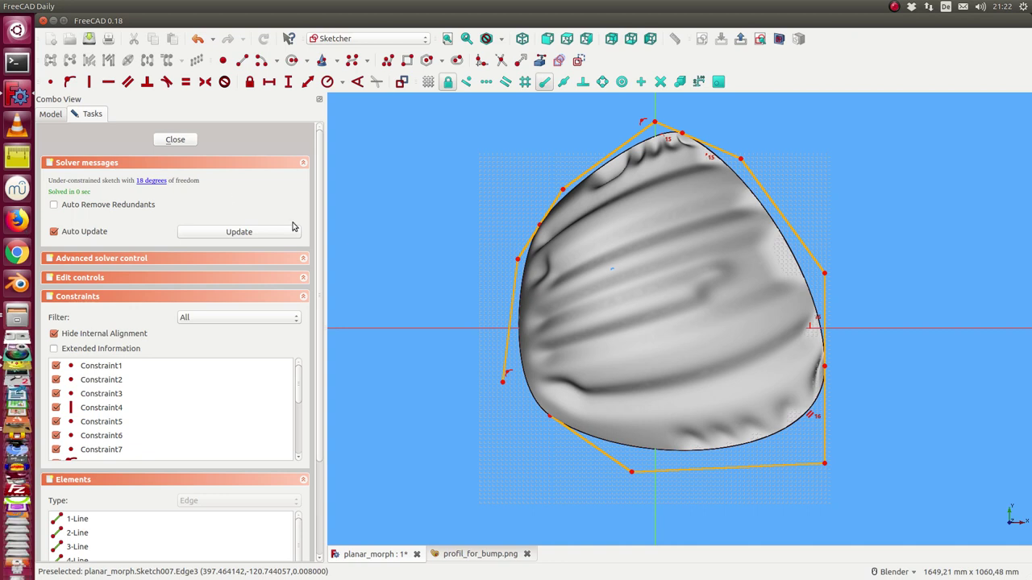
{"action": "left_click_drag", "start_coordinate": [549, 416], "coordinate": [540, 429]}
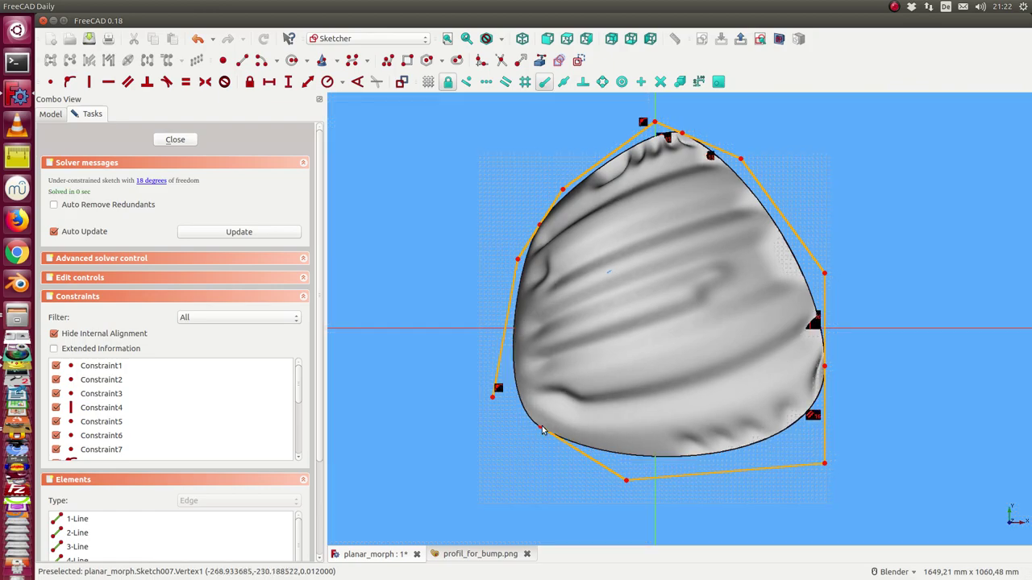
{"action": "mouse_move", "coordinate": [722, 538]}
{"action": "middle_mouse_down"}
{"action": "mouse_move", "coordinate": [726, 495]}
{"action": "mouse_move", "coordinate": [585, 256]}
{"action": "mouse_move", "coordinate": [587, 457]}
{"action": "mouse_move", "coordinate": [822, 460]}
{"action": "mouse_move", "coordinate": [693, 362]}
{"action": "mouse_move", "coordinate": [532, 290]}
{"action": "mouse_move", "coordinate": [455, 357]}
{"action": "mouse_move", "coordinate": [548, 419]}
{"action": "mouse_move", "coordinate": [743, 374]}
{"action": "mouse_move", "coordinate": [575, 472]}
{"action": "mouse_move", "coordinate": [651, 341]}
{"action": "middle_mouse_up"}
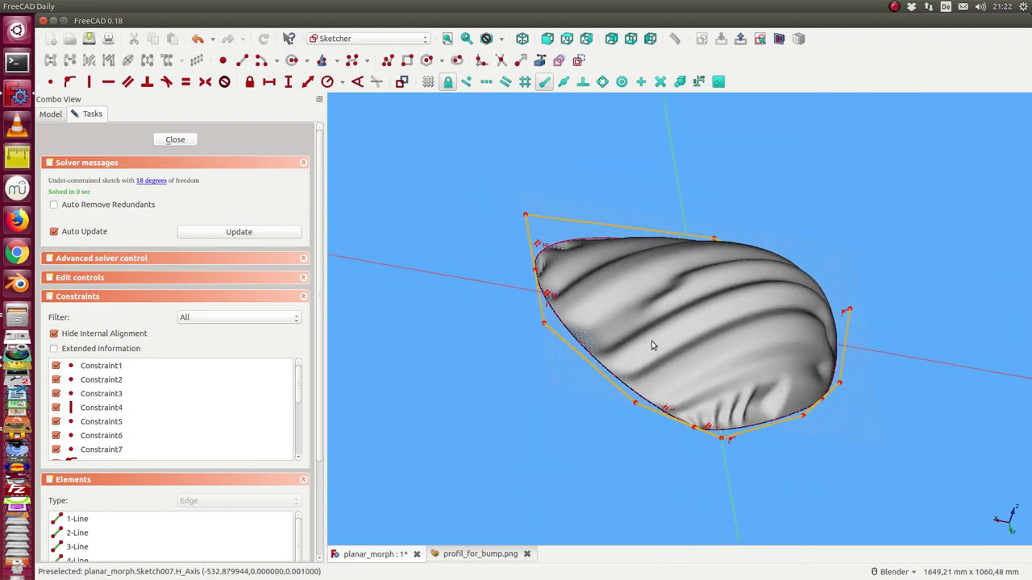
{"action": "mouse_move", "coordinate": [615, 457]}
{"action": "middle_mouse_down"}
{"action": "mouse_move", "coordinate": [732, 466]}
{"action": "mouse_move", "coordinate": [744, 220]}
{"action": "mouse_move", "coordinate": [694, 221]}
{"action": "mouse_move", "coordinate": [742, 226]}
{"action": "middle_mouse_up"}
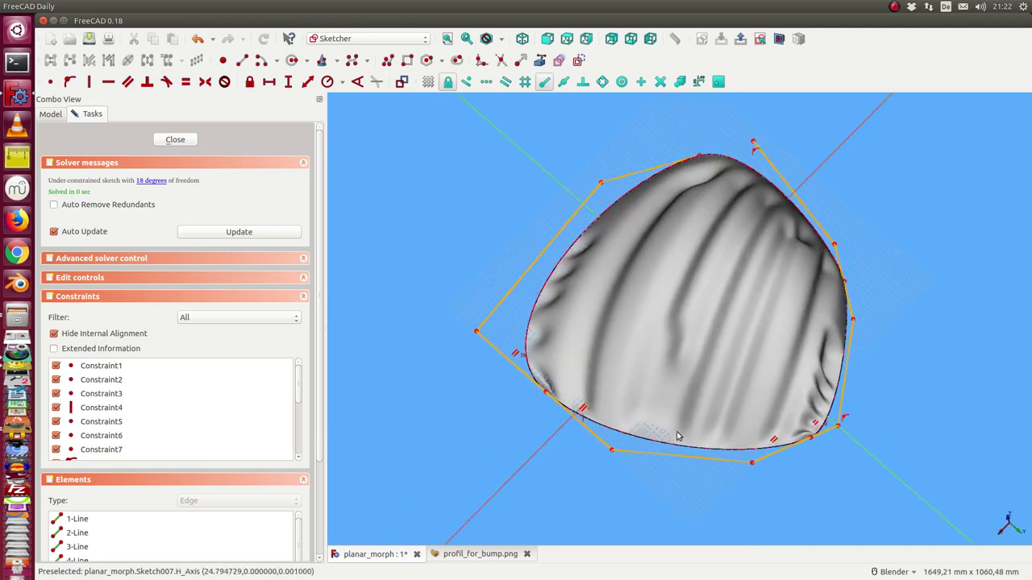